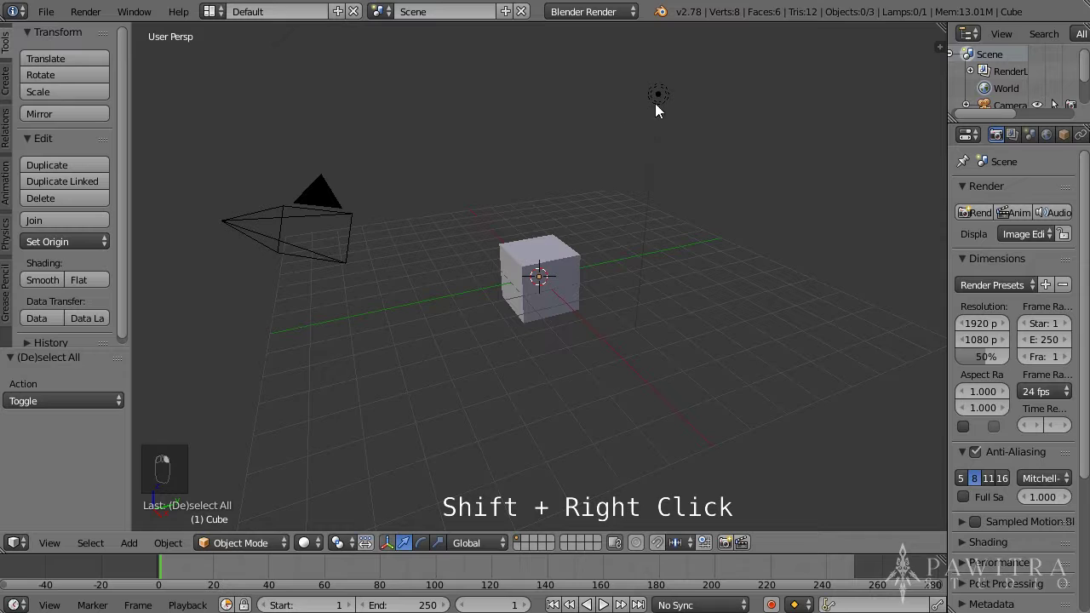
# Toggle the lamp and the camera in and out of the selection, and select every object in the scene
pyautogui.keyDown('shift'); pyautogui.rightClick(669, 97); pyautogui.keyUp('shift')
pyautogui.keyDown('shift'); pyautogui.rightClick(669, 97); pyautogui.keyUp('shift')
pyautogui.keyDown('shift'); pyautogui.rightClick(669, 96); pyautogui.keyUp('shift')
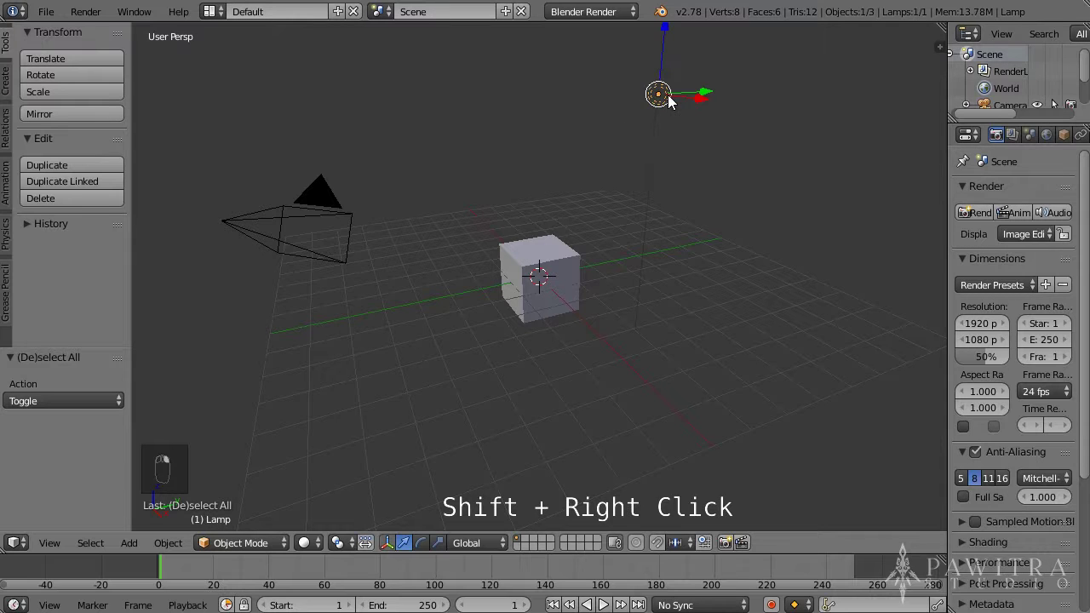
pyautogui.keyDown('shift'); pyautogui.rightClick(324, 216); pyautogui.keyUp('shift')
pyautogui.keyDown('shift'); pyautogui.rightClick(324, 216); pyautogui.keyUp('shift')
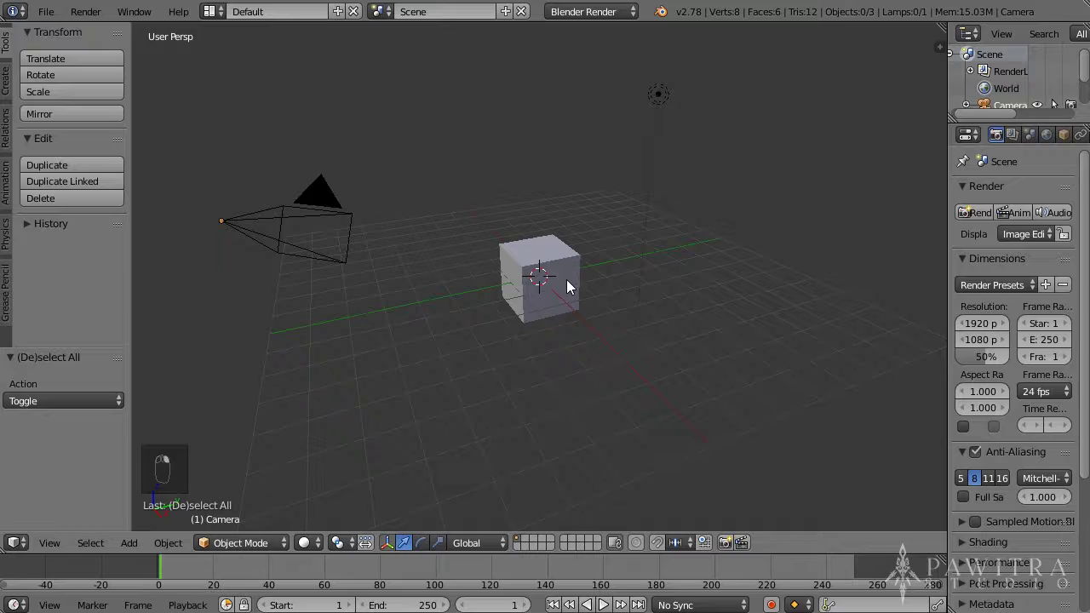
pyautogui.press('a')
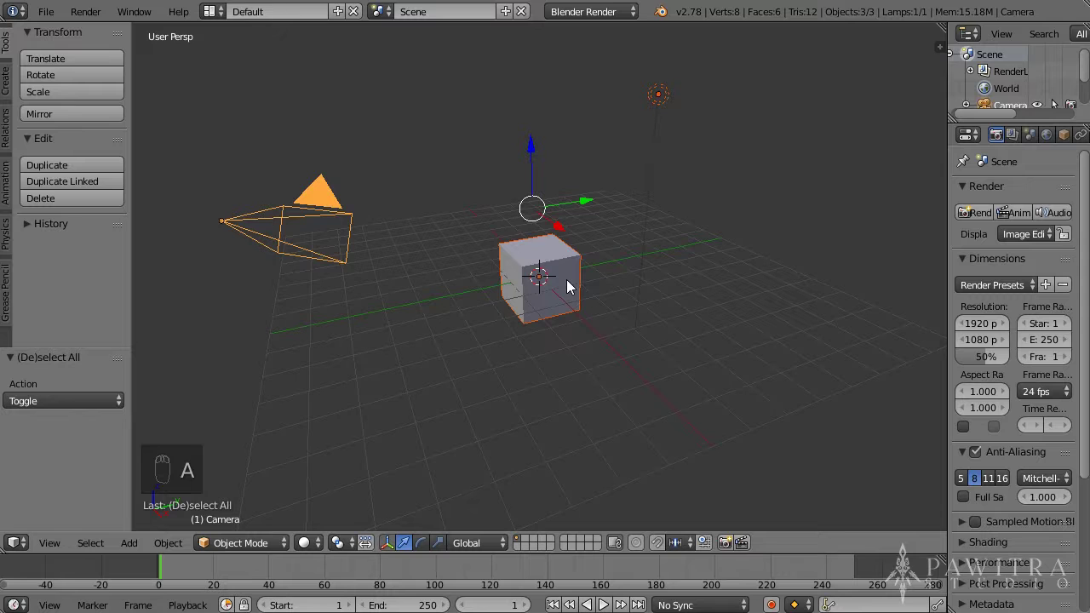
# Deselect the cube and lamp with Border Select, and deselect the cube and camera with Circle Select
pyautogui.click(90, 542)
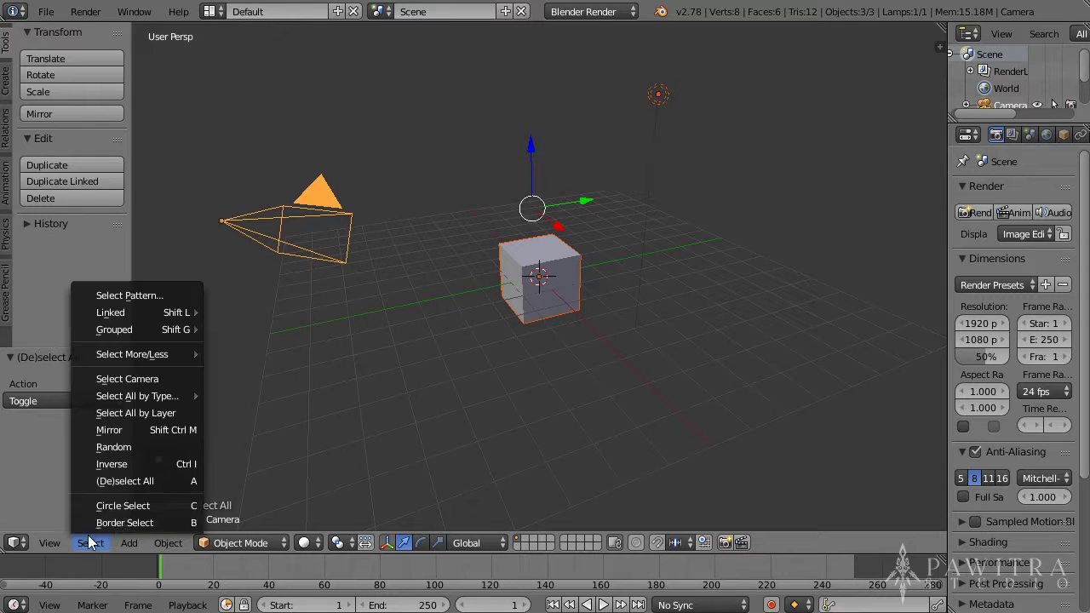
pyautogui.click(157, 525)
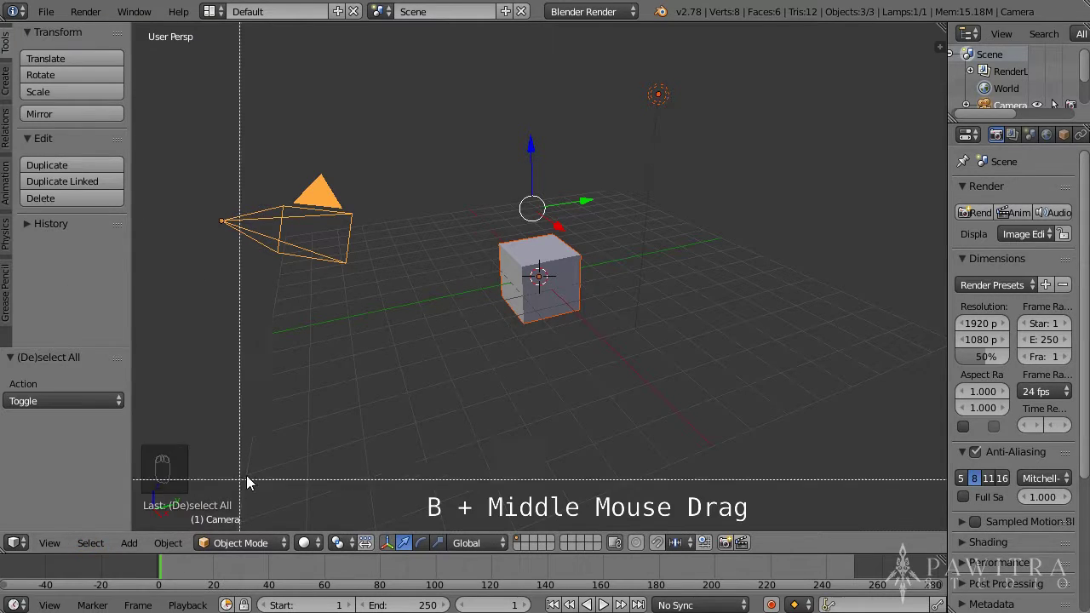
pyautogui.moveTo(475, 68); pyautogui.dragTo(696, 383, button='middle')
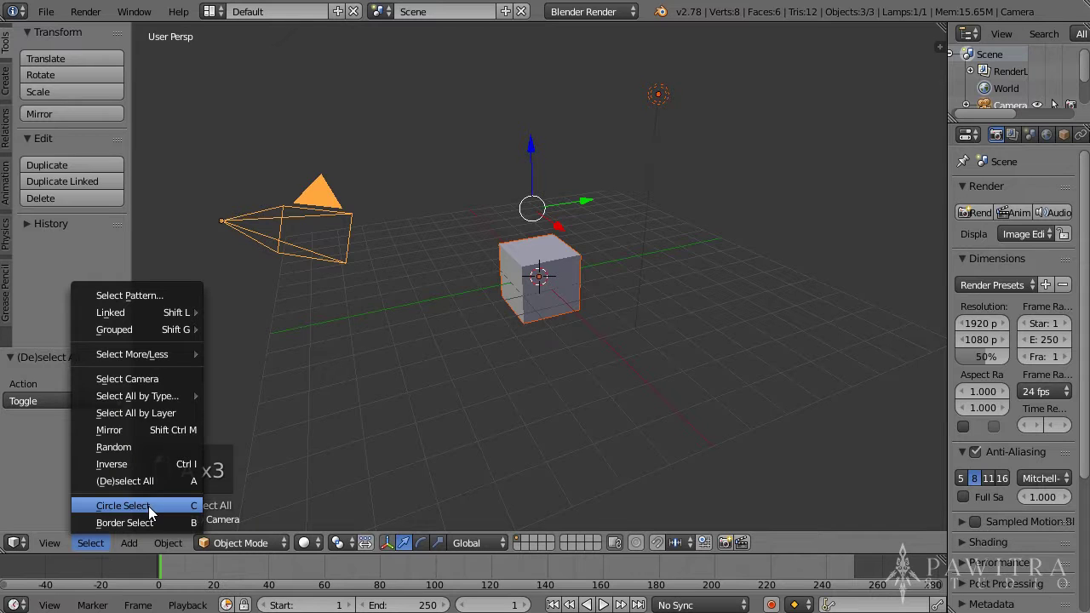
pyautogui.click(182, 504)
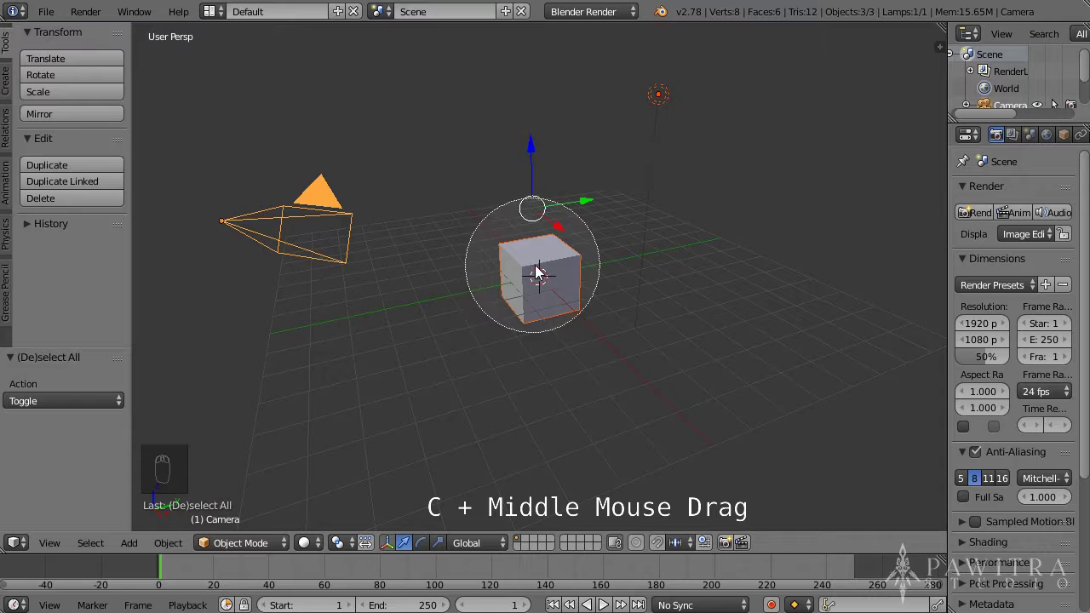
pyautogui.moveTo(530, 273)
pyautogui.mouseDown(button='middle')
pyautogui.moveTo(546, 285)
pyautogui.moveTo(640, 139)
pyautogui.moveTo(227, 236)
pyautogui.mouseUp(button='middle')
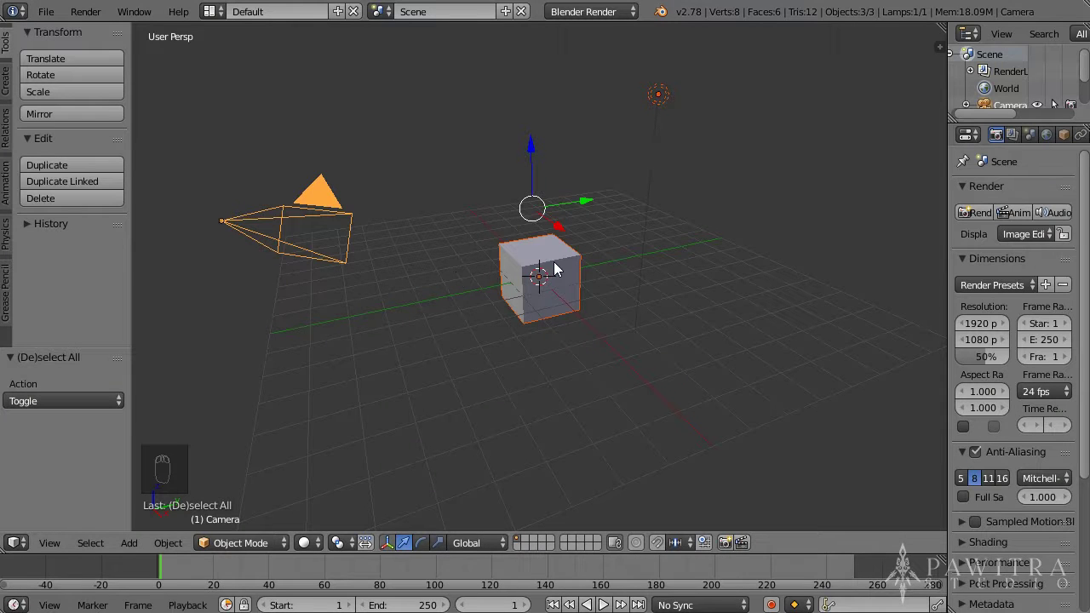
# Select only the cube, and extend the selection to the camera and the lamp
pyautogui.rightClick(554, 269)
pyautogui.press('a')
pyautogui.press('a')
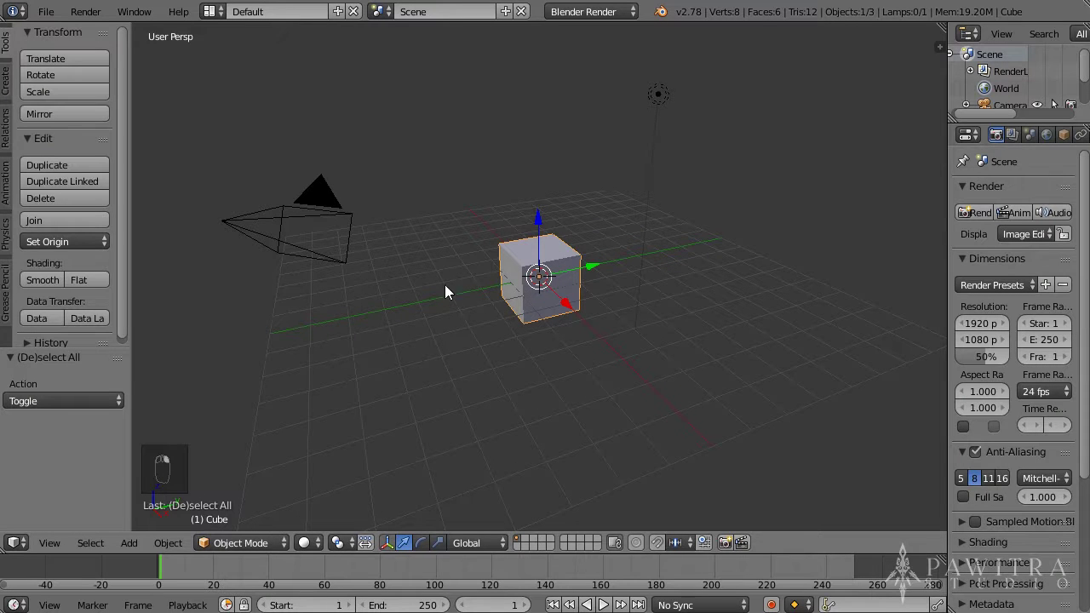
pyautogui.keyDown('shift'); pyautogui.rightClick(327, 220); pyautogui.keyUp('shift')
pyautogui.keyDown('shift'); pyautogui.rightClick(653, 116); pyautogui.keyUp('shift')
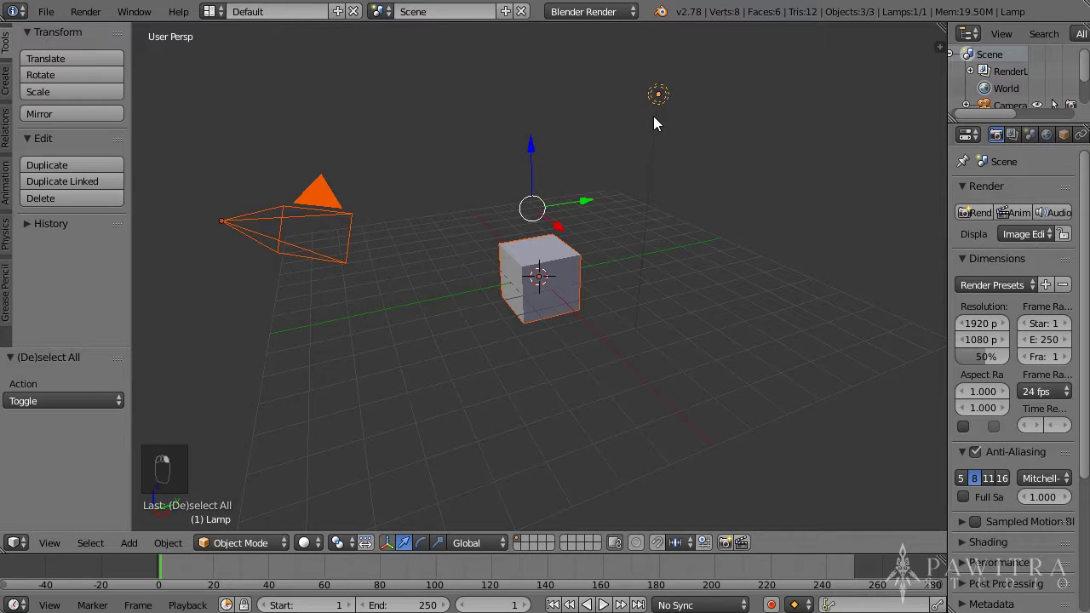
# Change the active object within the selection between the camera, lamp and cube, leaving the cube active
pyautogui.keyDown('shift'); pyautogui.rightClick(337, 215); pyautogui.keyUp('shift')
pyautogui.keyDown('shift'); pyautogui.rightClick(559, 272); pyautogui.keyUp('shift')
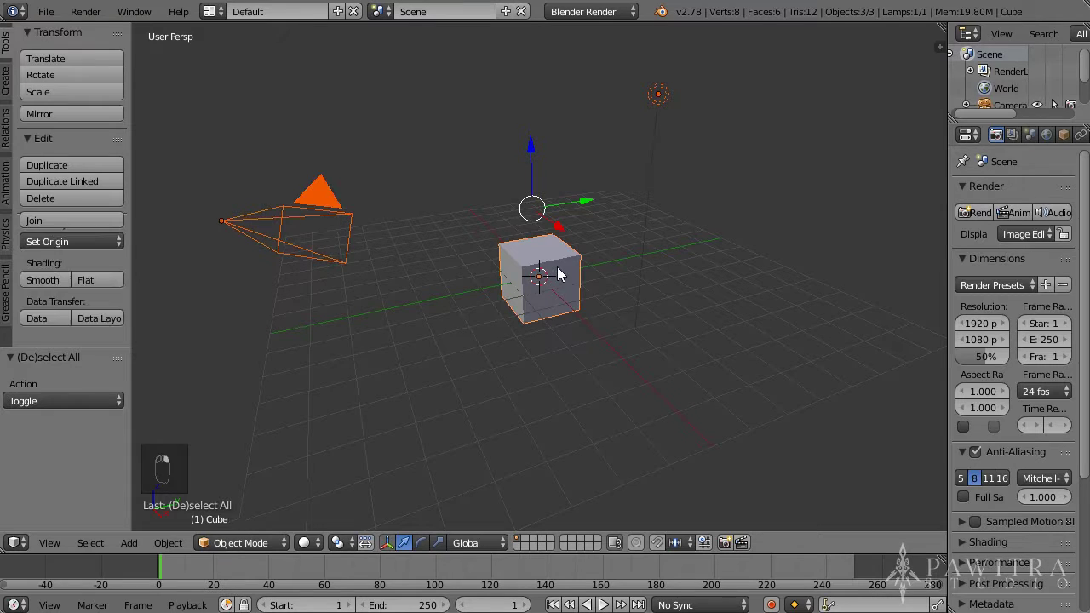
pyautogui.keyDown('shift'); pyautogui.rightClick(655, 107); pyautogui.keyUp('shift')
pyautogui.keyDown('shift'); pyautogui.rightClick(552, 269); pyautogui.keyUp('shift')
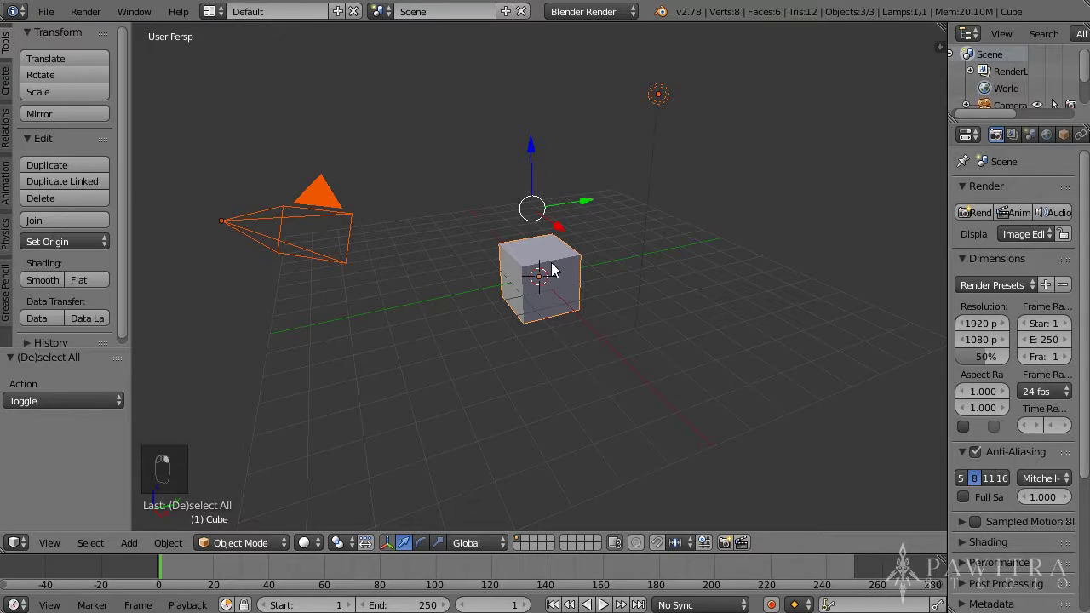
pyautogui.keyDown('shift'); pyautogui.rightClick(552, 270); pyautogui.keyUp('shift')
pyautogui.keyDown('shift'); pyautogui.rightClick(552, 269); pyautogui.keyUp('shift')
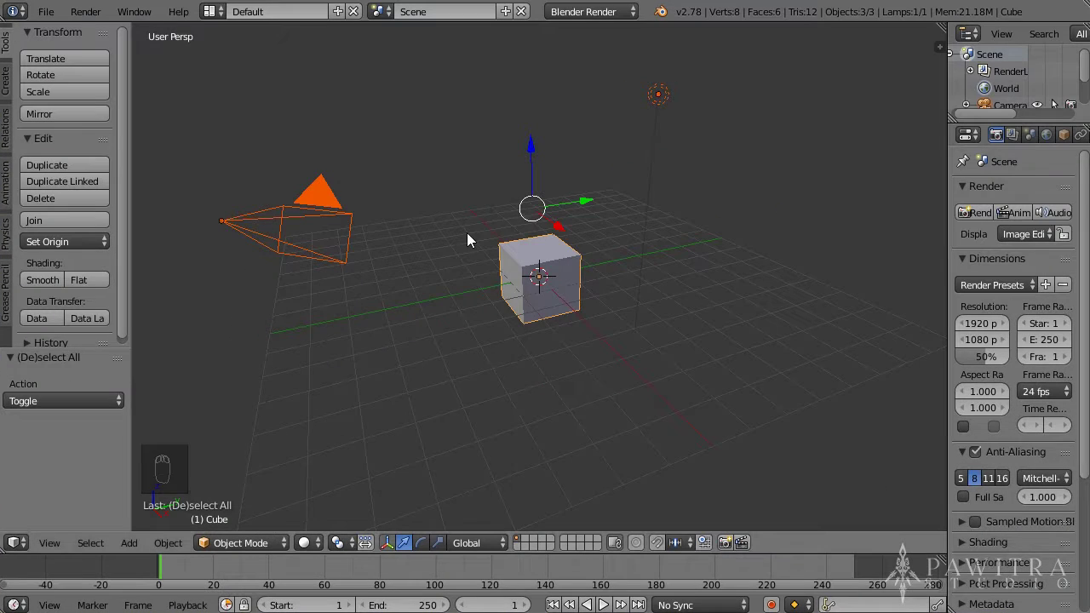
# Search the available commands for "cube" and add a cube mesh to the empty scene
pyautogui.hotkey('shift', 'a')
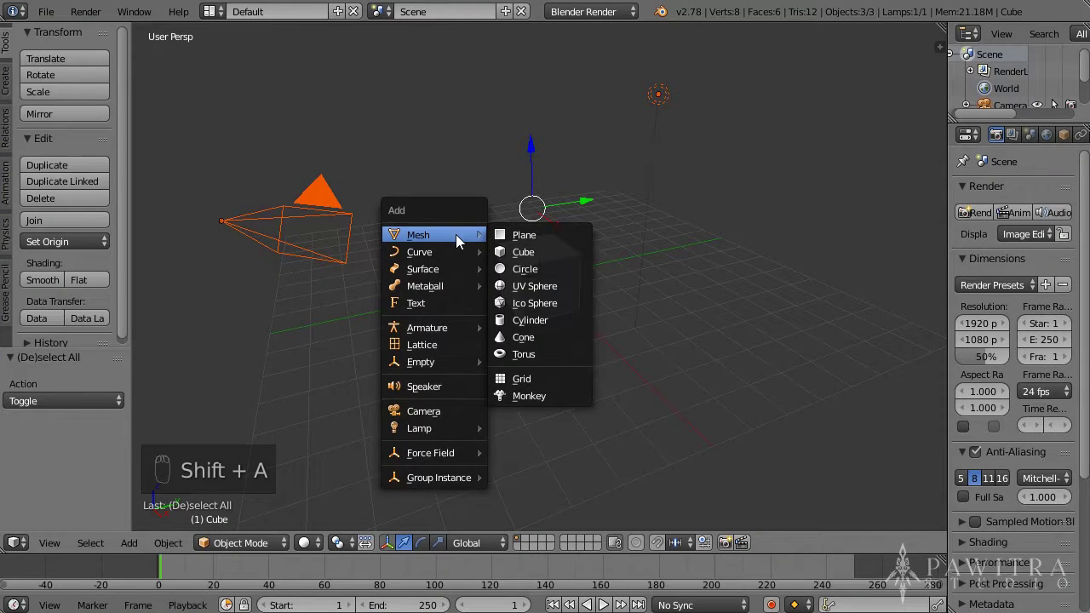
pyautogui.hotkey('shift', 'a')
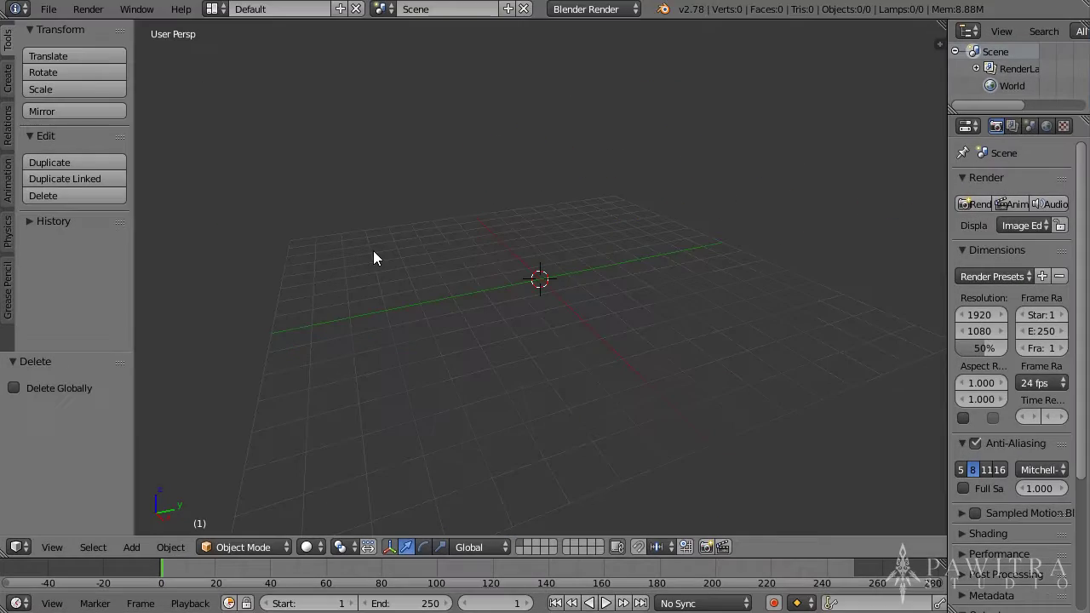
pyautogui.press('space')
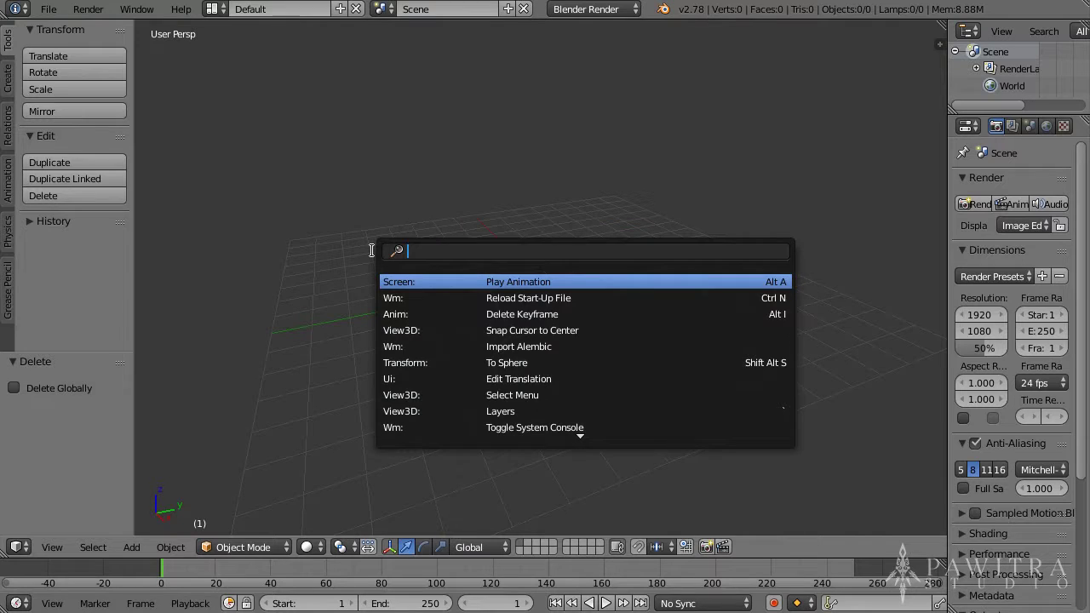
pyautogui.write('cube')
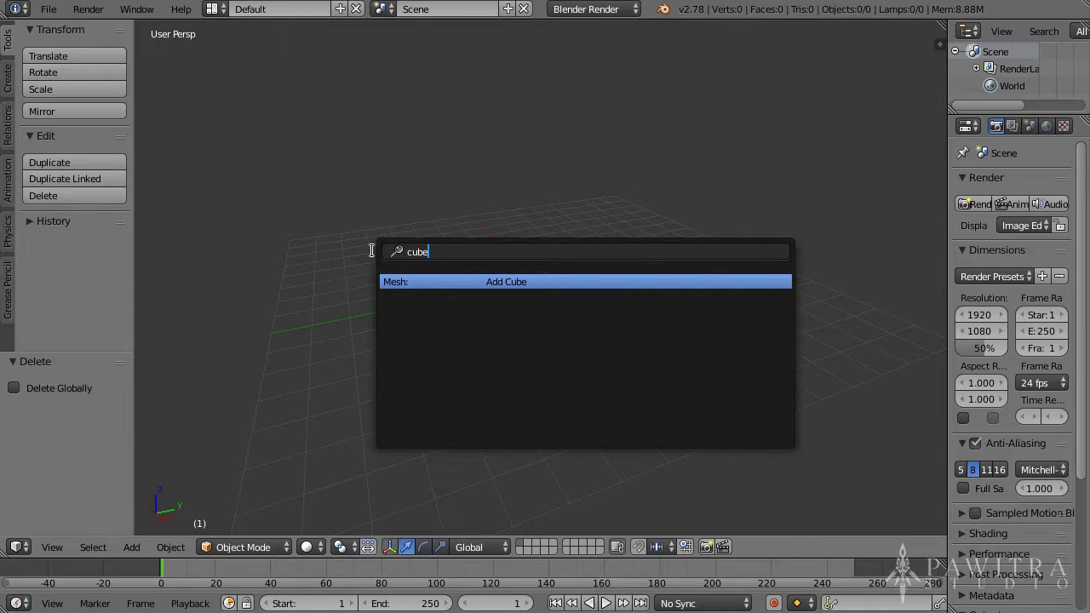
pyautogui.click(458, 284)
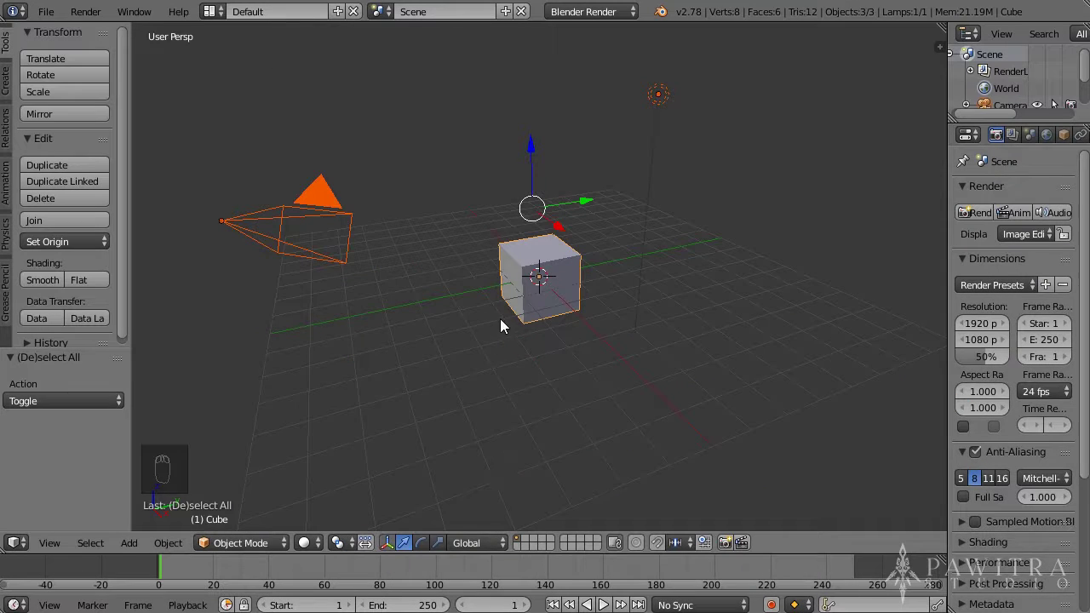
# Deselect all objects and place the 3D cursor at various spots around the cube, ending beyond the grid's edge near the green axis
pyautogui.click(463, 369)
pyautogui.click(670, 360)
pyautogui.click(752, 278)
pyautogui.click(506, 363)
pyautogui.press('a')
pyautogui.click(495, 408)
pyautogui.click(670, 345)
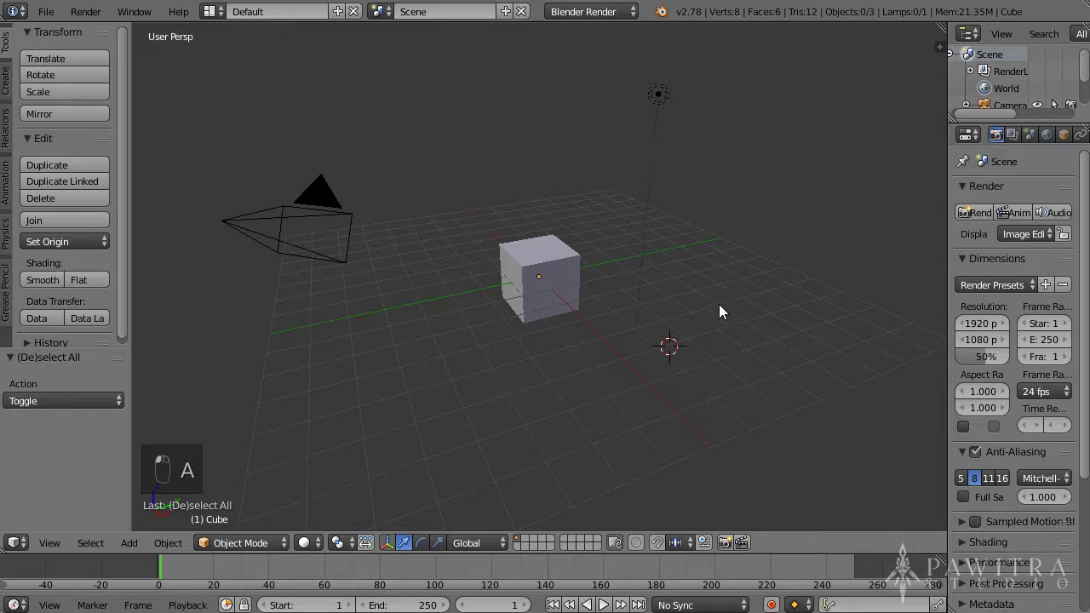
pyautogui.click(735, 280)
pyautogui.click(699, 229)
pyautogui.click(758, 271)
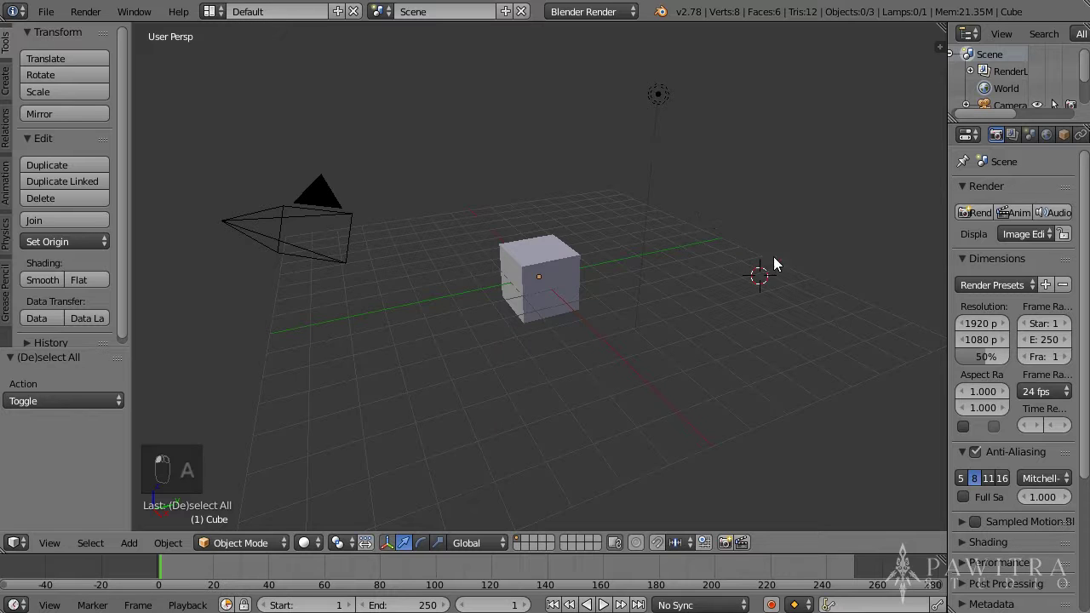
# Set the 3D cursor's X, Y and Z location to 0
pyautogui.click(940, 46)
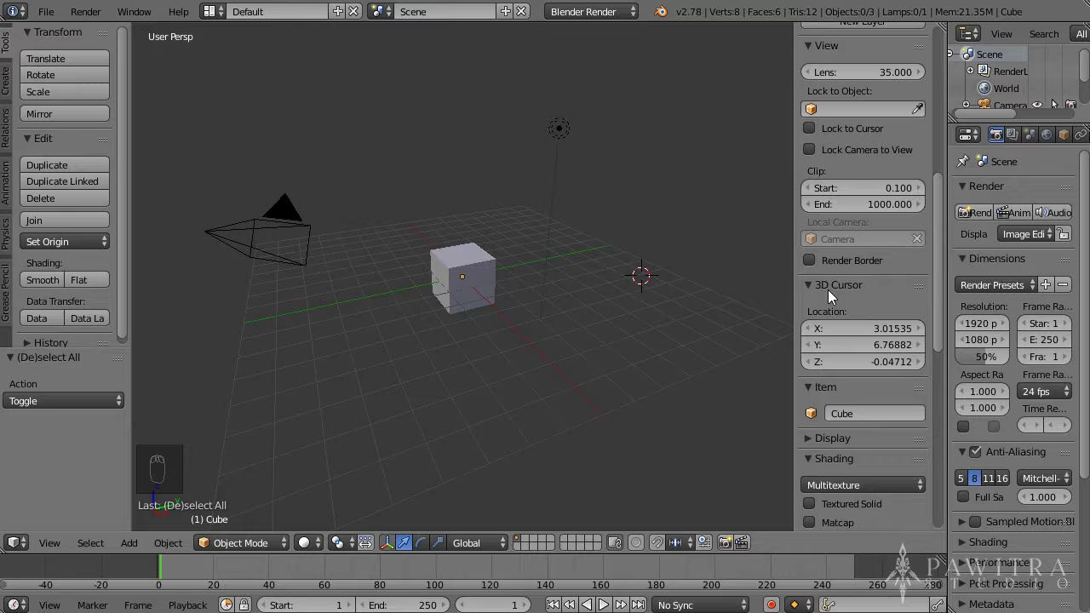
pyautogui.moveTo(884, 330); pyautogui.dragTo(902, 330)
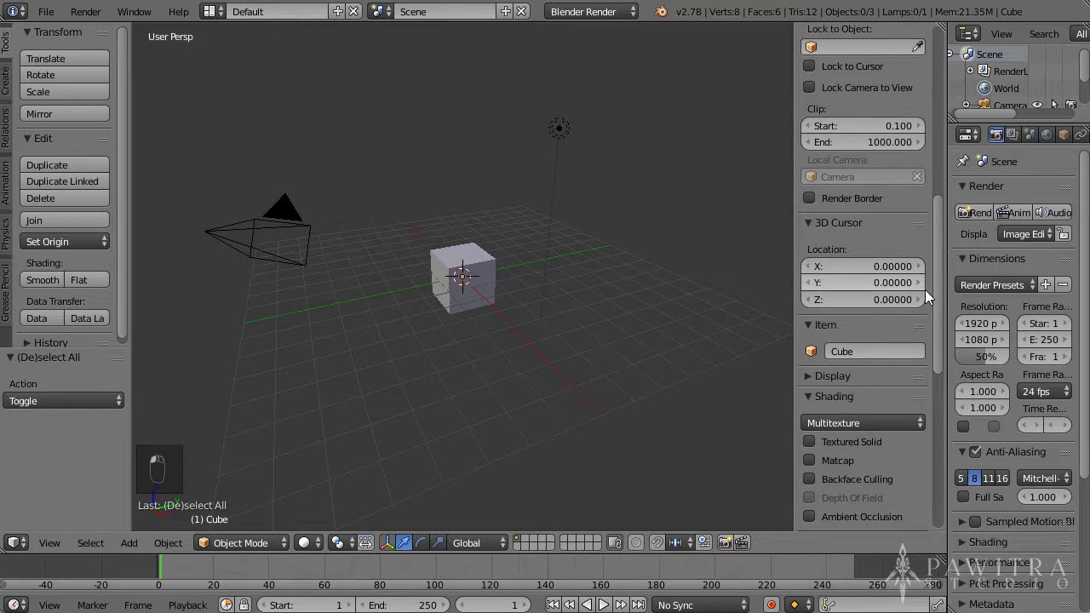
# Place the 3D cursor on the grid beside the cube and reset it to the scene centre
pyautogui.scroll(2, 937, 281)
pyautogui.click(586, 322)
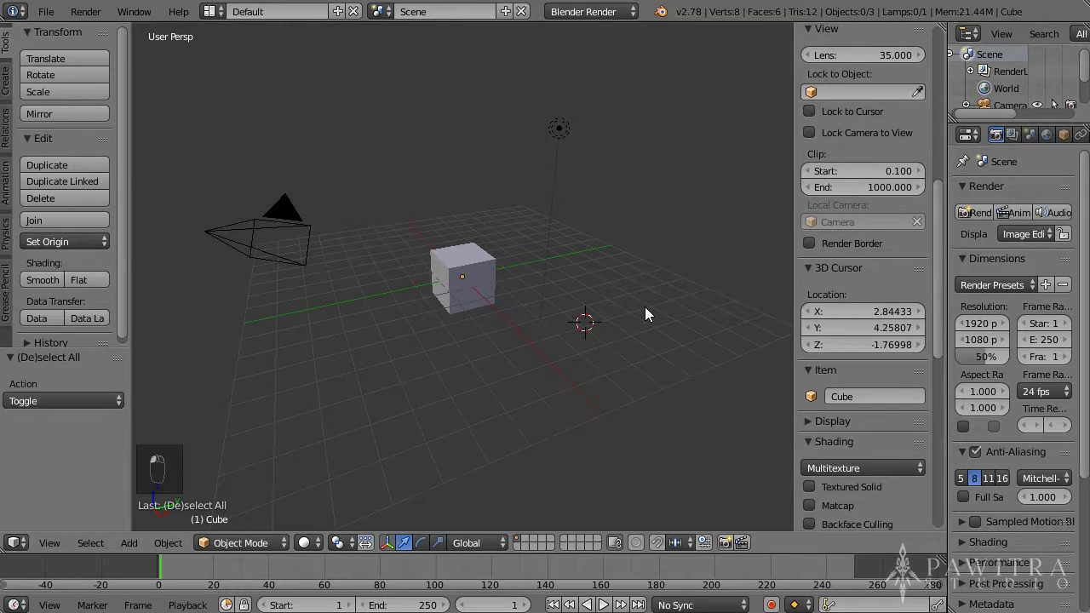
pyautogui.hotkey('shift', 'c')
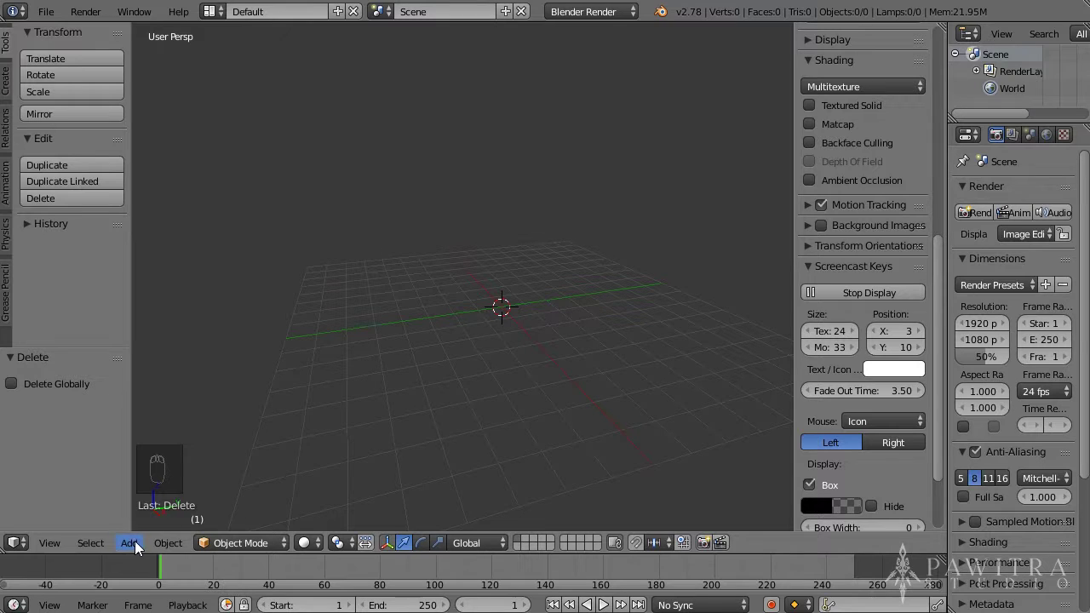
# Add a UV sphere mesh at the 3D cursor in the empty scene
pyautogui.click(132, 543)
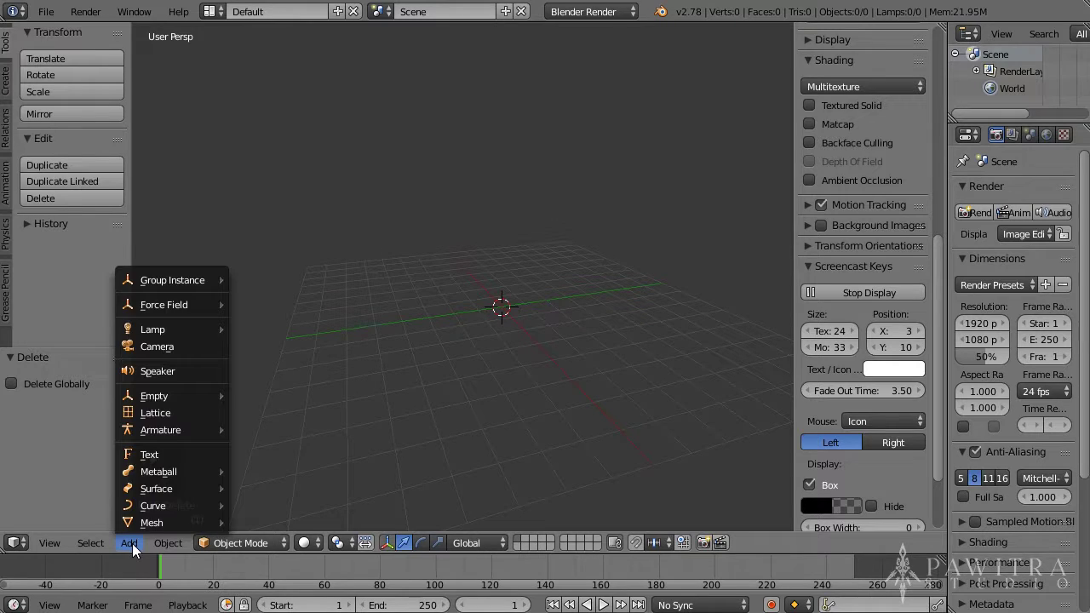
pyautogui.moveTo(219, 524)
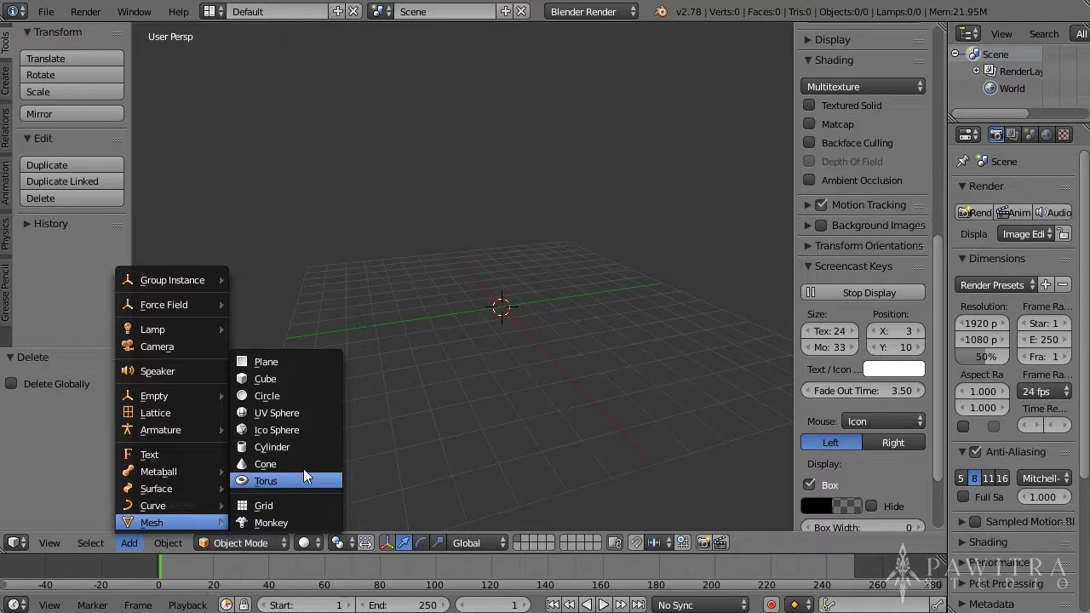
pyautogui.click(299, 414)
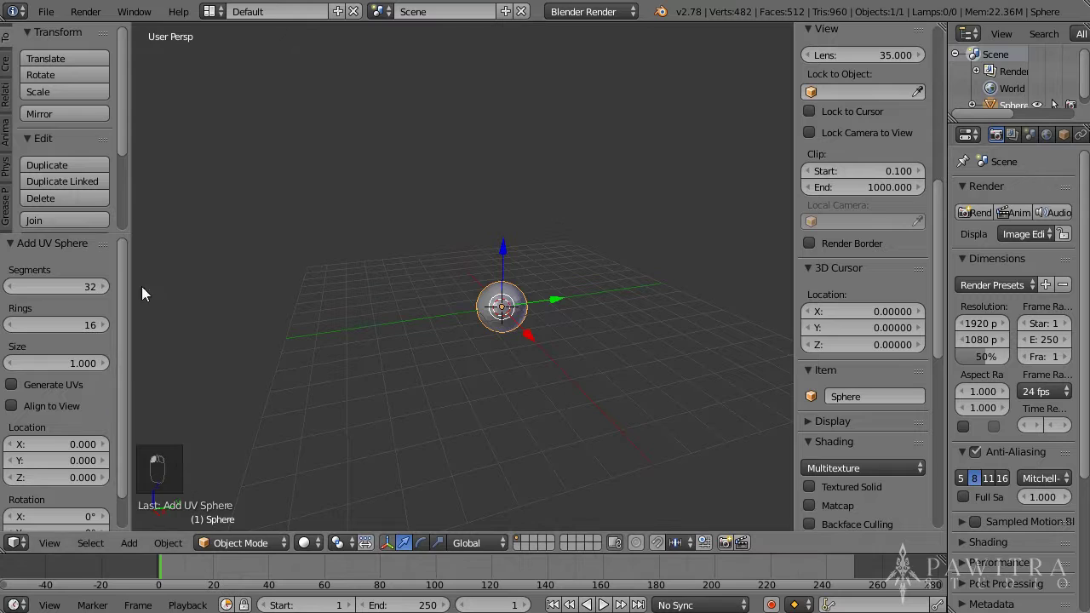
# Enlarge the area with the sphere's creation settings, and set 22 segments, 14 rings and a size of 2.1
pyautogui.moveTo(105, 230); pyautogui.dragTo(111, 179)
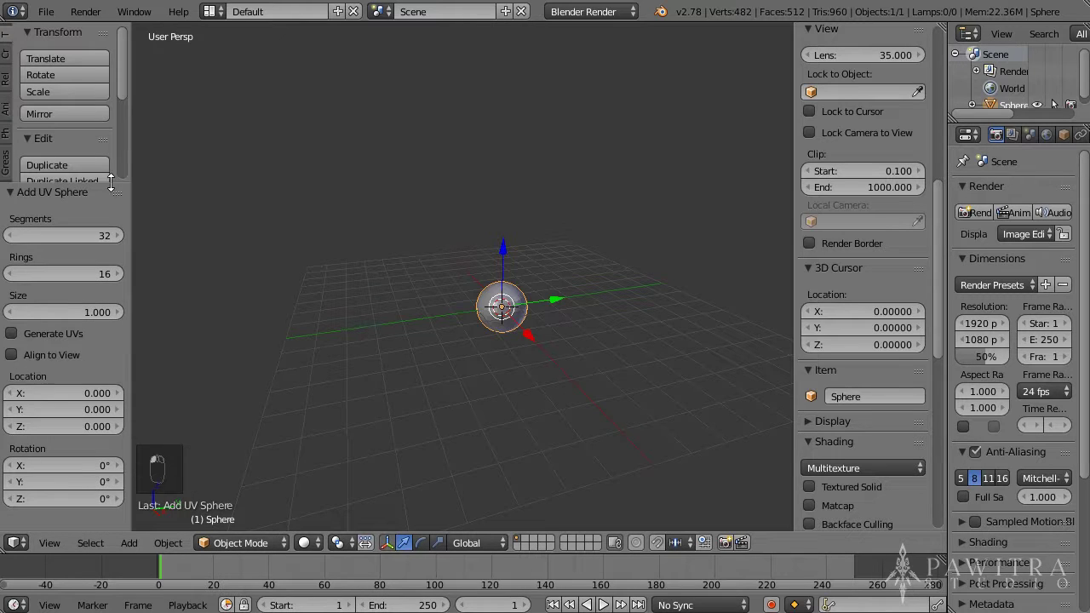
pyautogui.moveTo(130, 216); pyautogui.dragTo(211, 224)
pyautogui.scroll(5, 538, 289)
pyautogui.moveTo(72, 232); pyautogui.dragTo(53, 232)
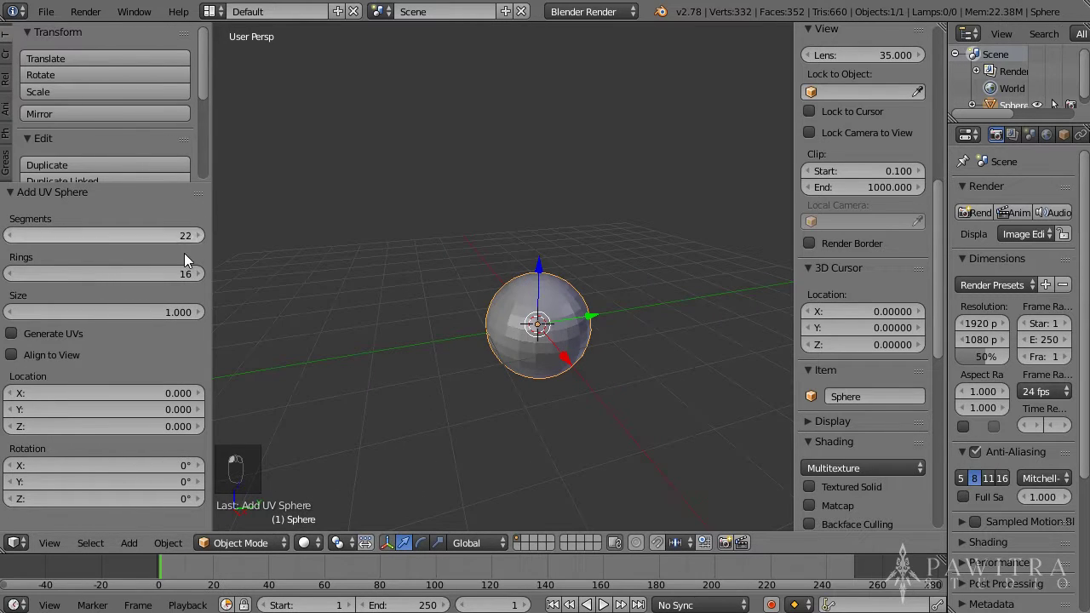
pyautogui.moveTo(170, 274)
pyautogui.mouseDown()
pyautogui.moveTo(194, 276)
pyautogui.moveTo(174, 273)
pyautogui.mouseUp()
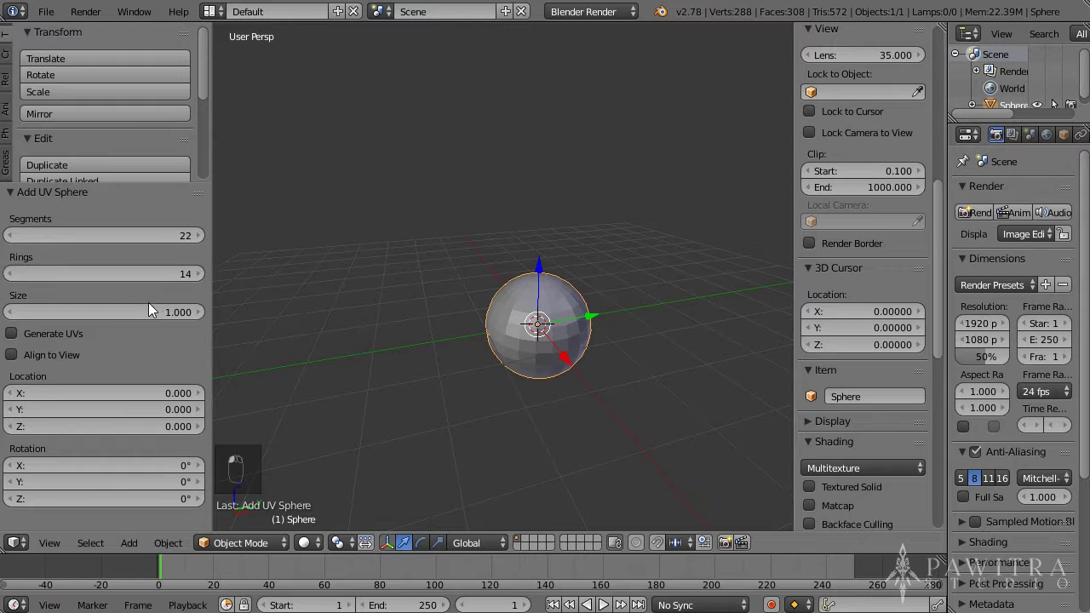
pyautogui.moveTo(150, 311); pyautogui.dragTo(239, 338)
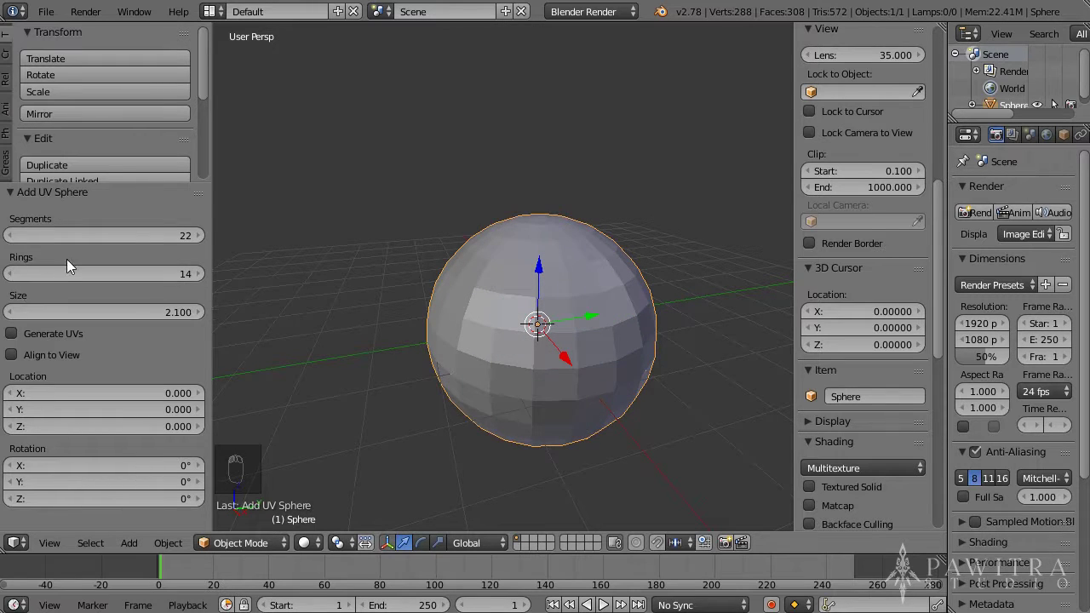
# Set the UV sphere's rings to 32 and its segments to 26
pyautogui.moveTo(70, 272); pyautogui.dragTo(95, 275)
pyautogui.moveTo(128, 237); pyautogui.dragTo(141, 237)
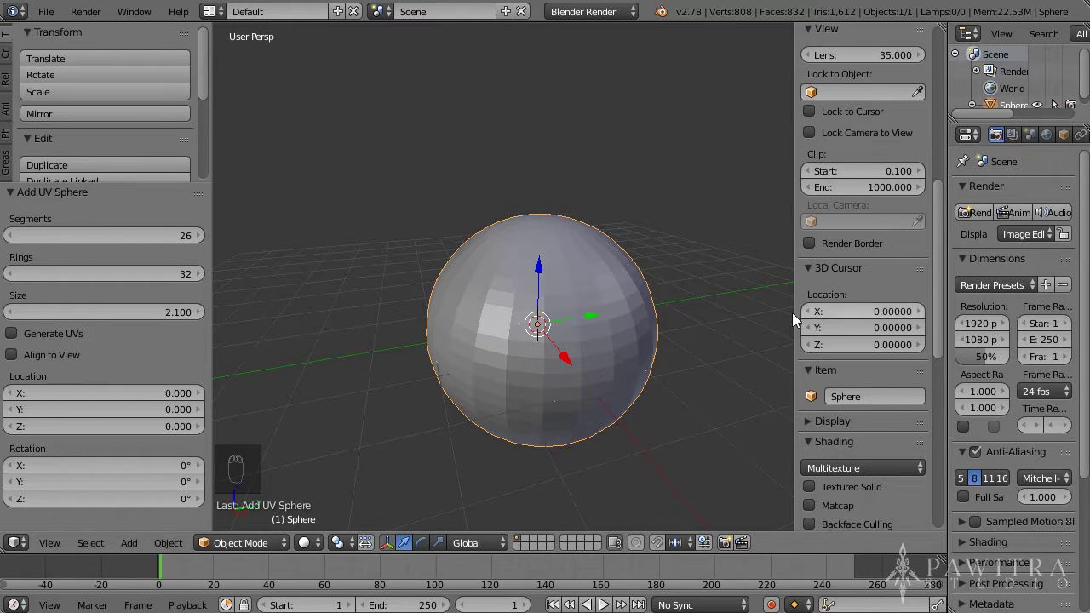
pyautogui.moveTo(521, 334); pyautogui.dragTo(490, 320, button='middle')
pyautogui.scroll(-1, 513, 320)
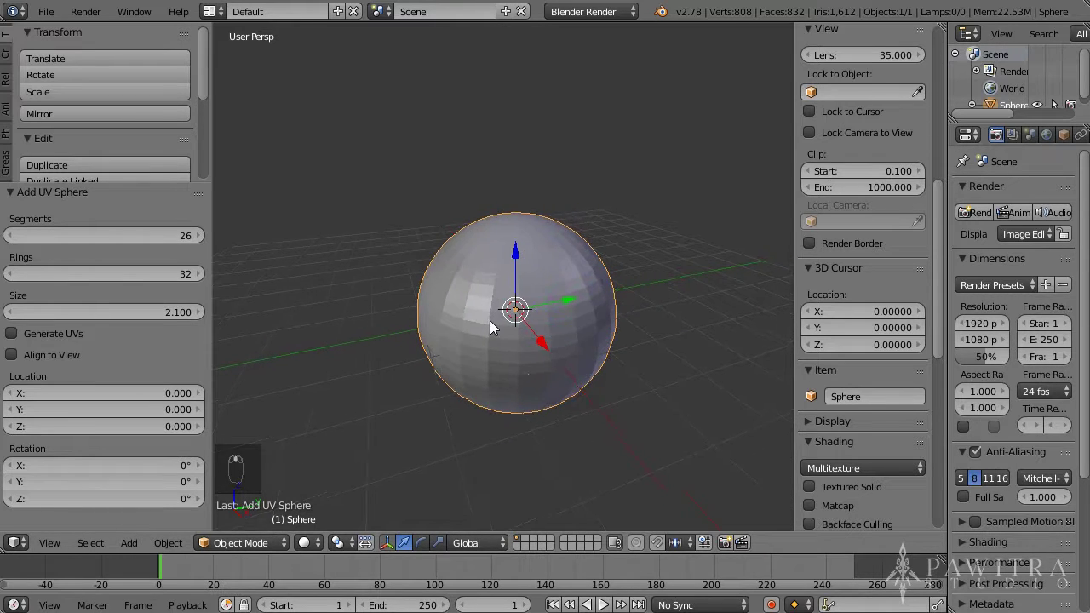
# Use the floating operator settings beside the sphere to set 19 segments and a size of 1.98
pyautogui.press('F6')
pyautogui.moveTo(409, 213); pyautogui.dragTo(287, 116)
pyautogui.moveTo(466, 147); pyautogui.dragTo(461, 187)
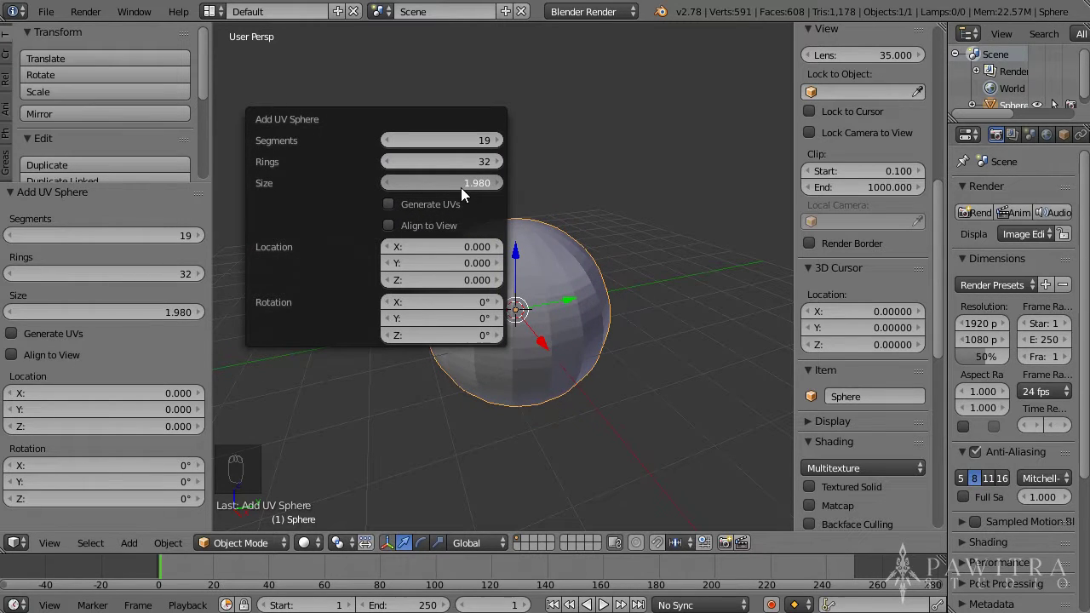
pyautogui.moveTo(548, 320); pyautogui.dragTo(544, 311, button='middle')
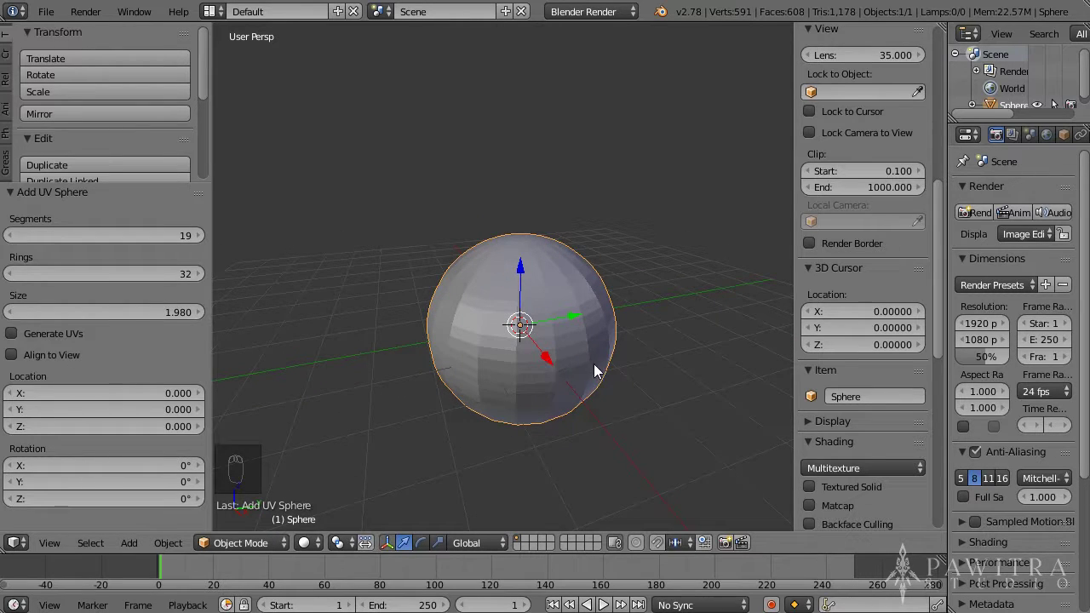
# Move the UV sphere about 2.344 units along the global X axis and show its transform values
pyautogui.moveTo(593, 370); pyautogui.dragTo(624, 386, button='middle')
pyautogui.press('s')
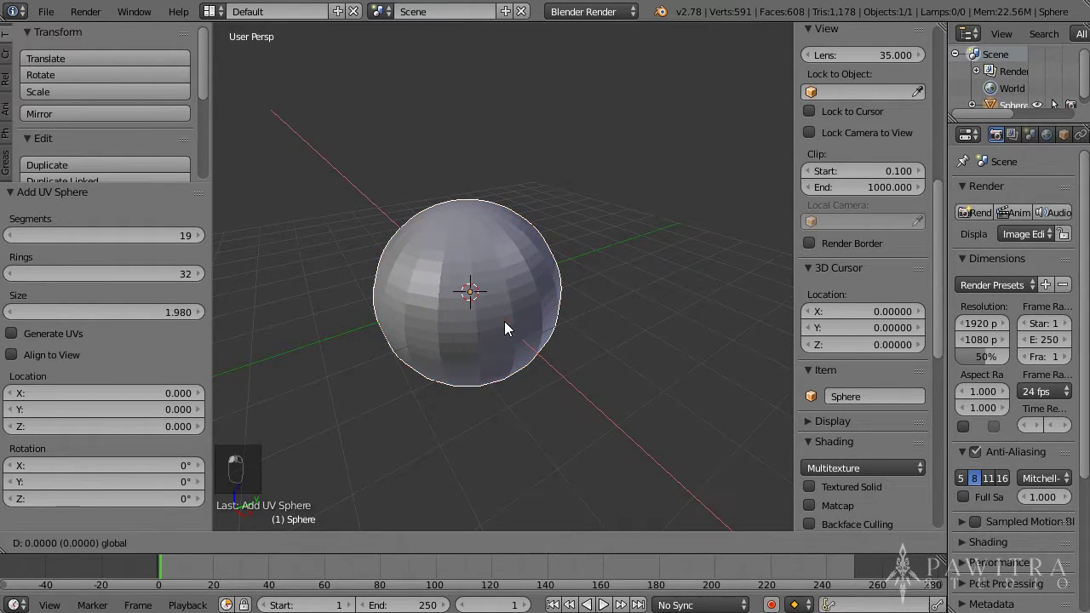
pyautogui.press('g')
pyautogui.press('x')
pyautogui.click(566, 388)
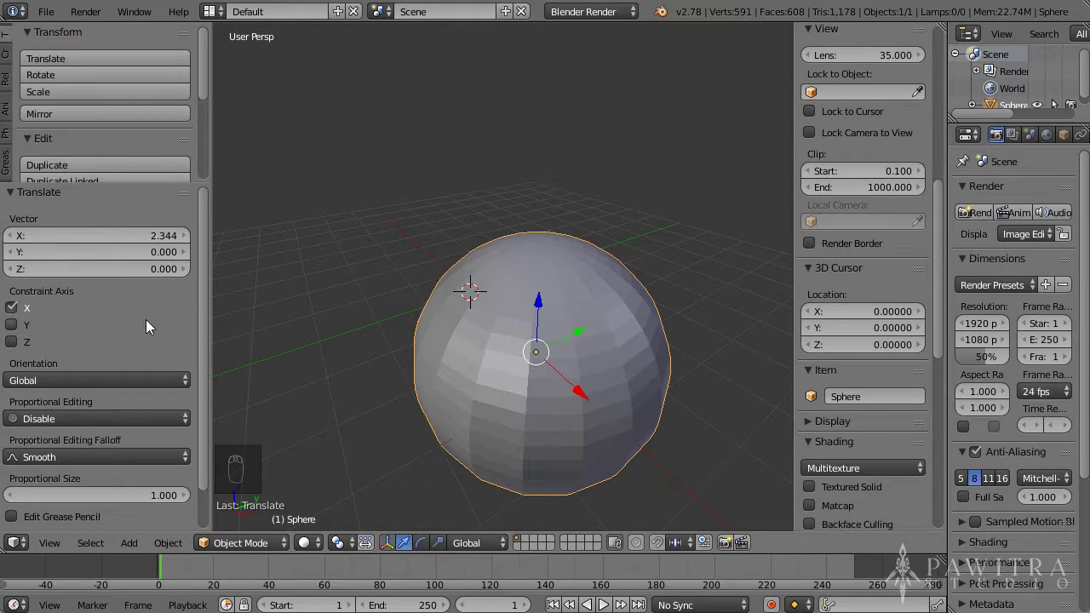
pyautogui.scroll(10, 897, 229)
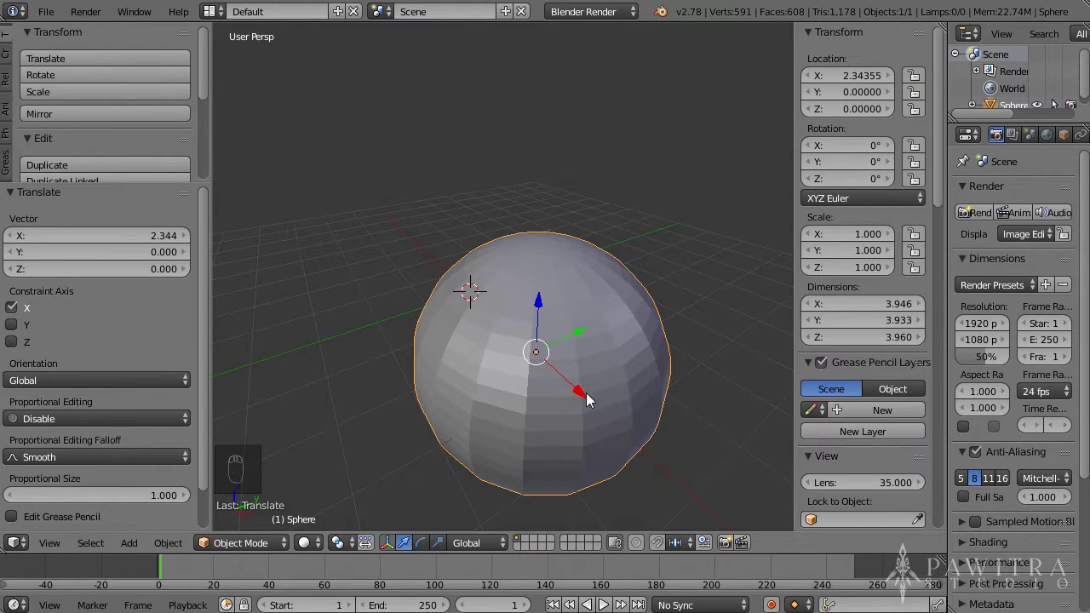
# Delete the UV sphere from the scene and undo the deletion
pyautogui.scroll(-1, 588, 375)
pyautogui.scroll(-3, 592, 365)
pyautogui.moveTo(600, 368); pyautogui.dragTo(543, 305, button='middle')
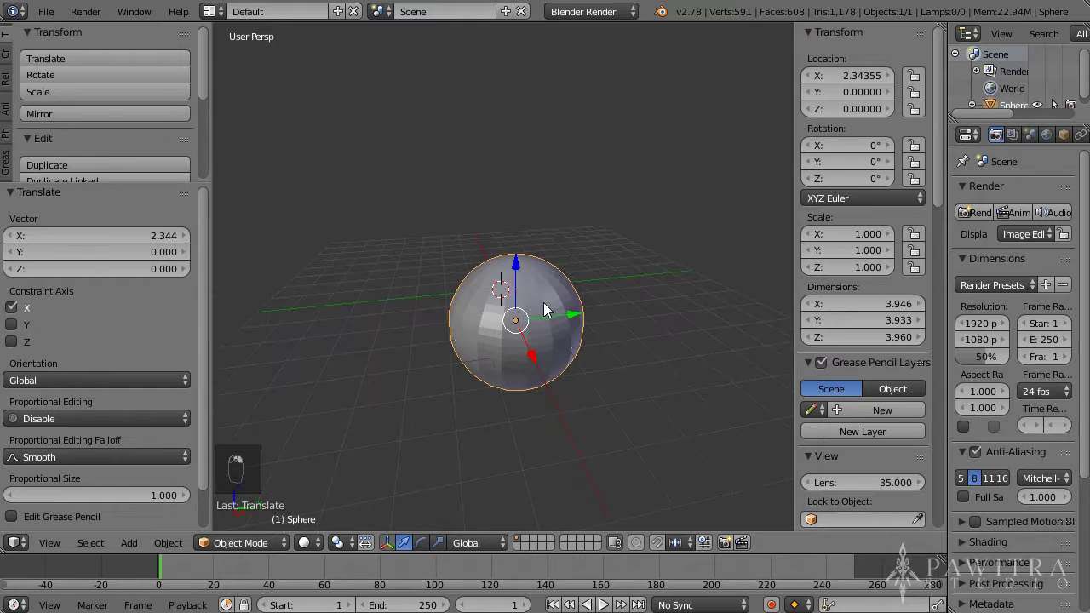
pyautogui.press('x')
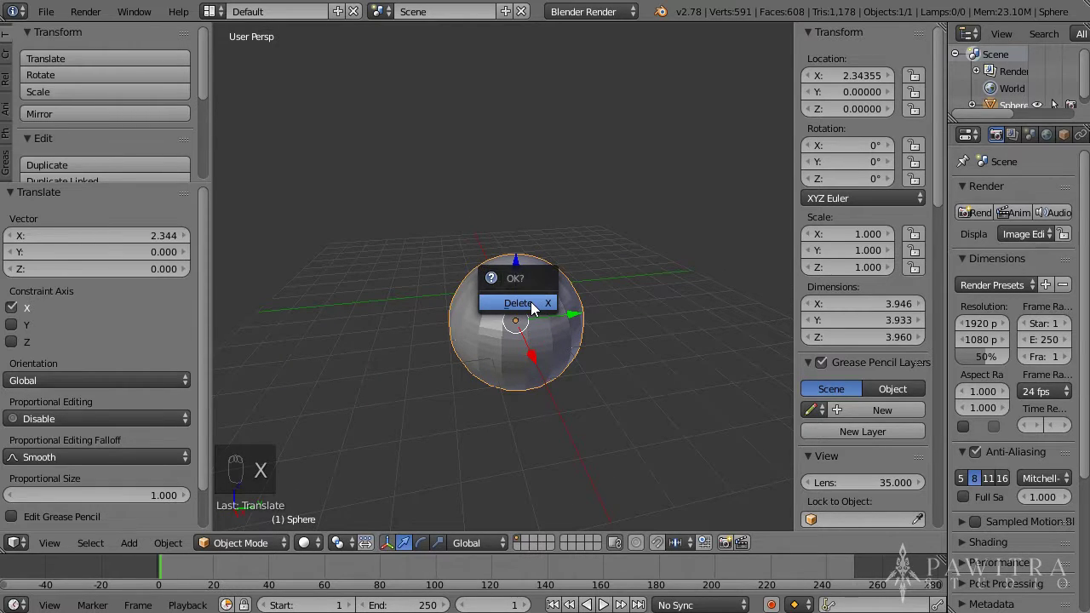
pyautogui.click(531, 304)
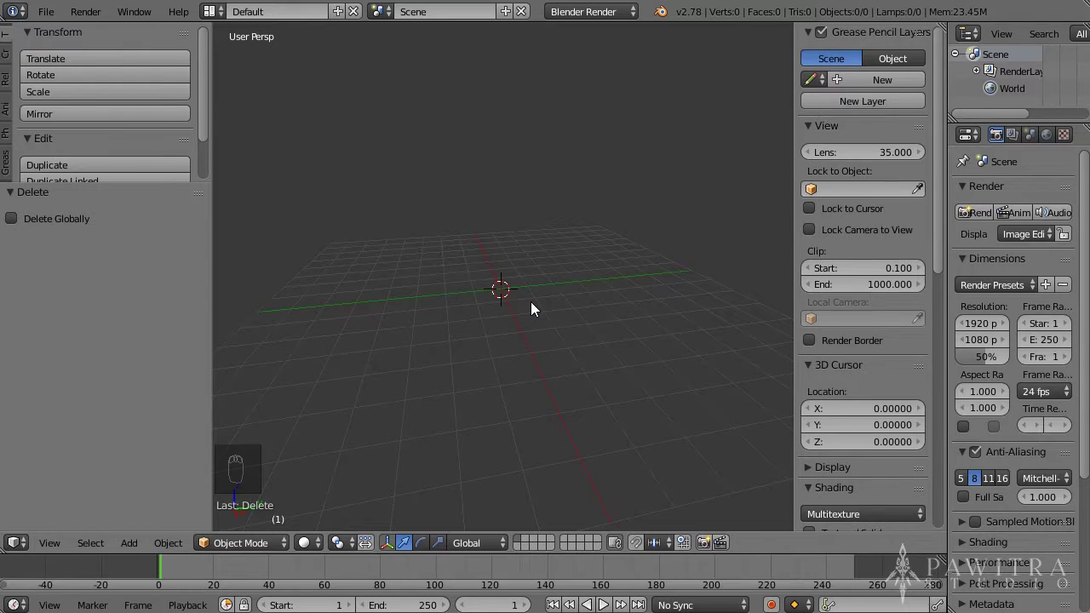
pyautogui.hotkey('ctrl', 'z')
# Delete the restored UV sphere, leaving the scene empty
pyautogui.press('Delete')
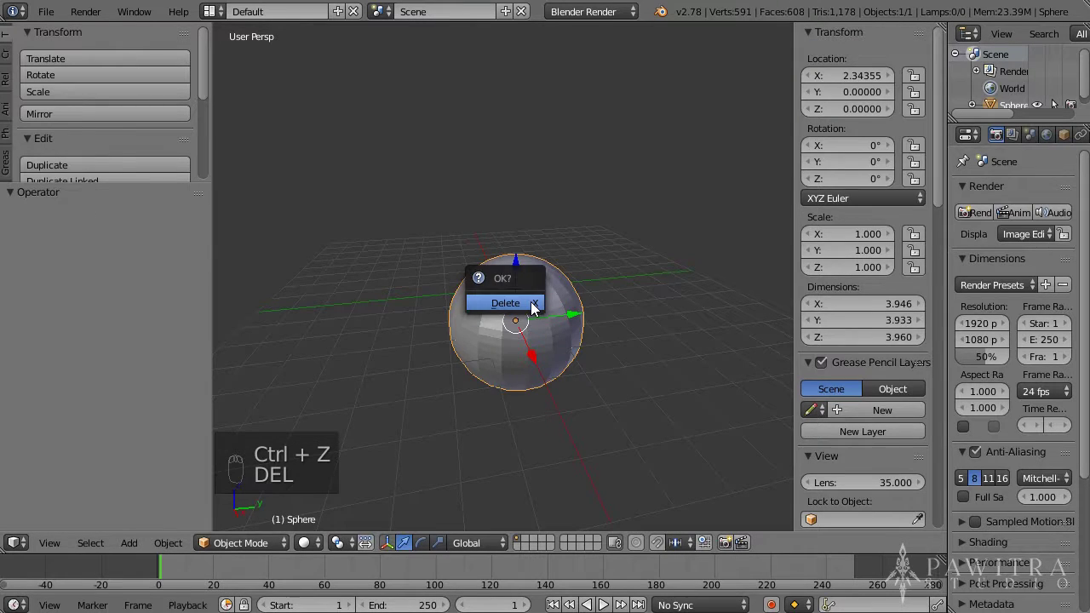
pyautogui.click(532, 304)
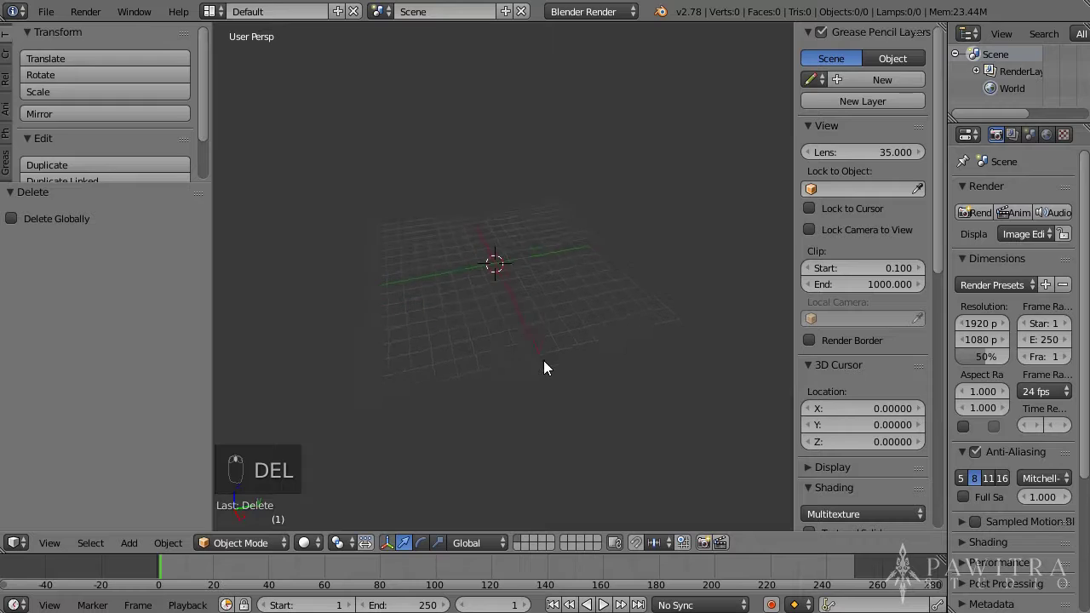